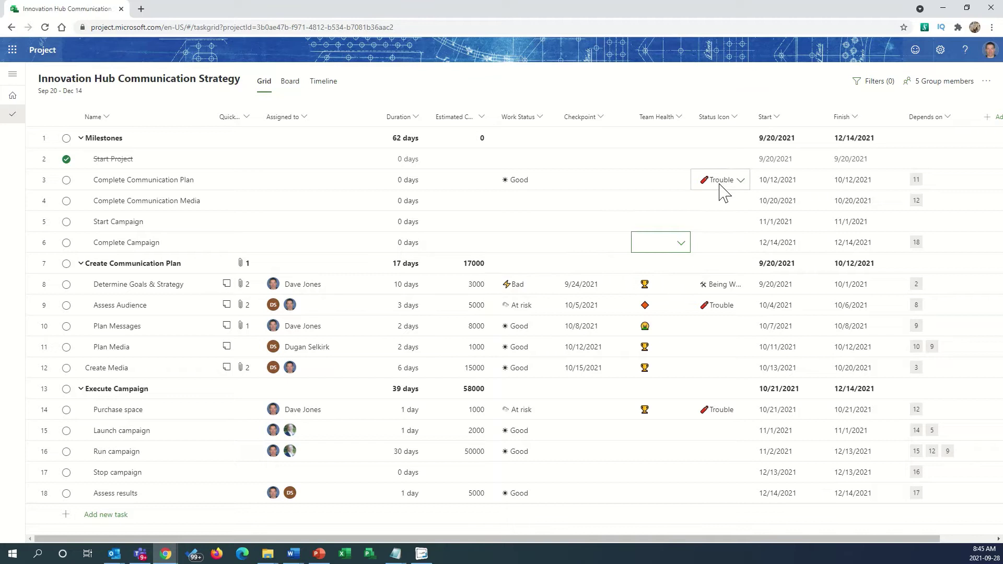
Check Determine Goals & Strategy's Team Health options, then show its Work Status choices Good, At risk and Bad
click(682, 287)
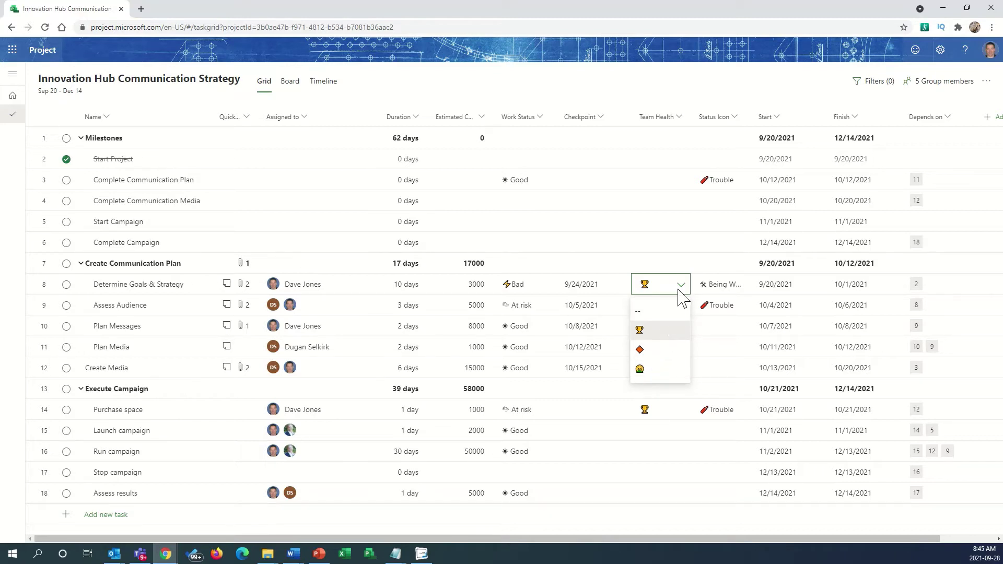
click(674, 248)
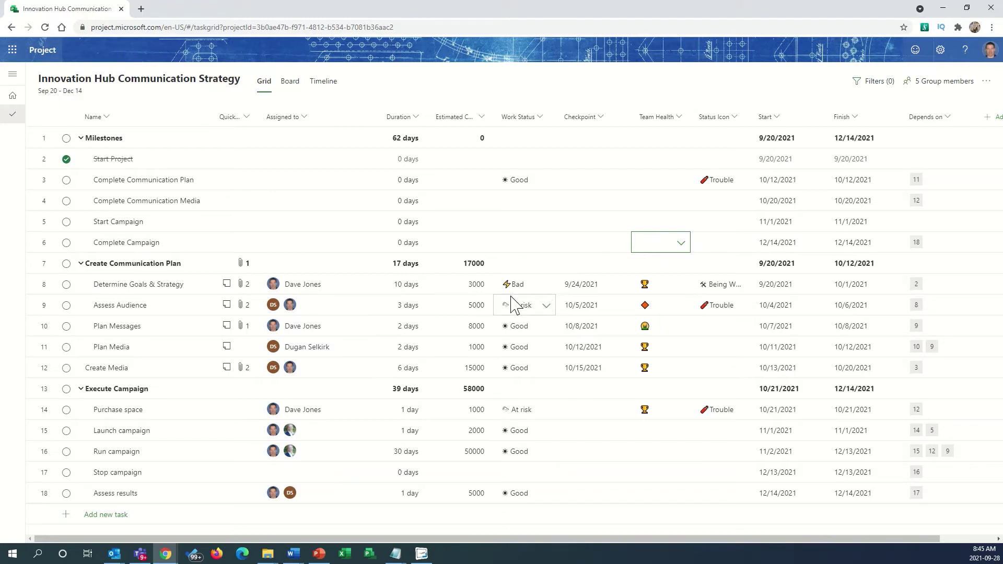
click(547, 285)
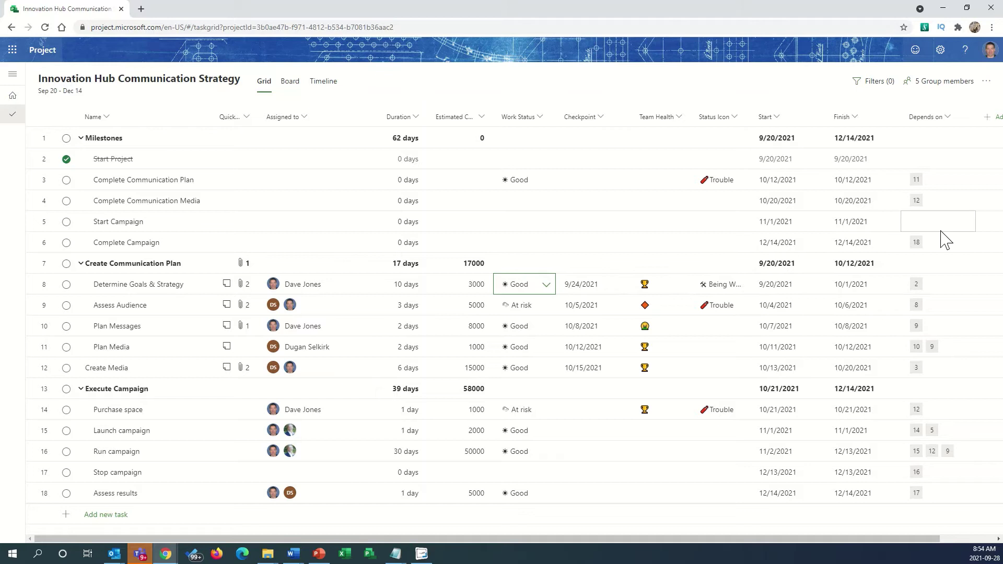
Start a new Choice-type custom field named 'Late' and select its first choice placeholder
scroll(945, 240, right, 3)
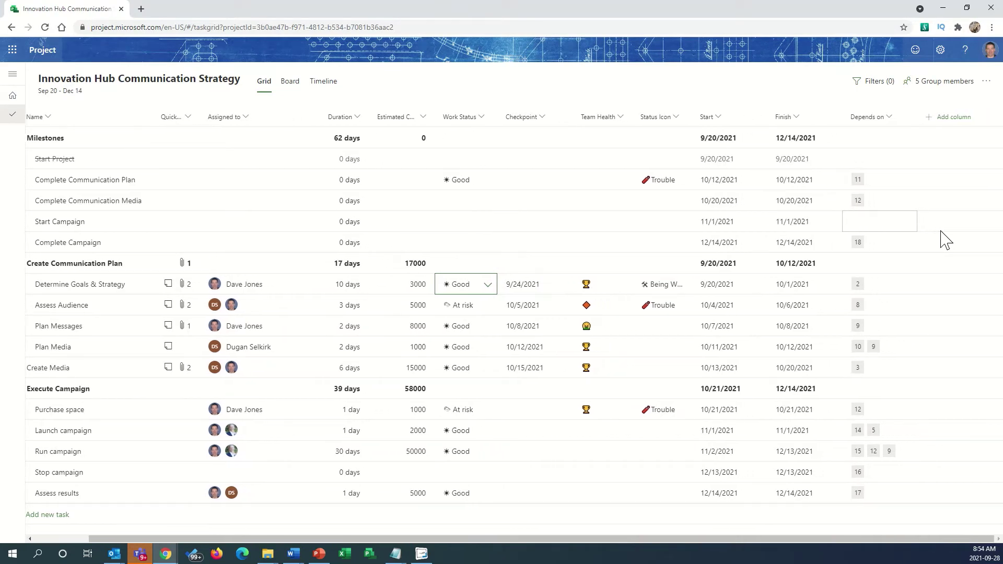
click(954, 123)
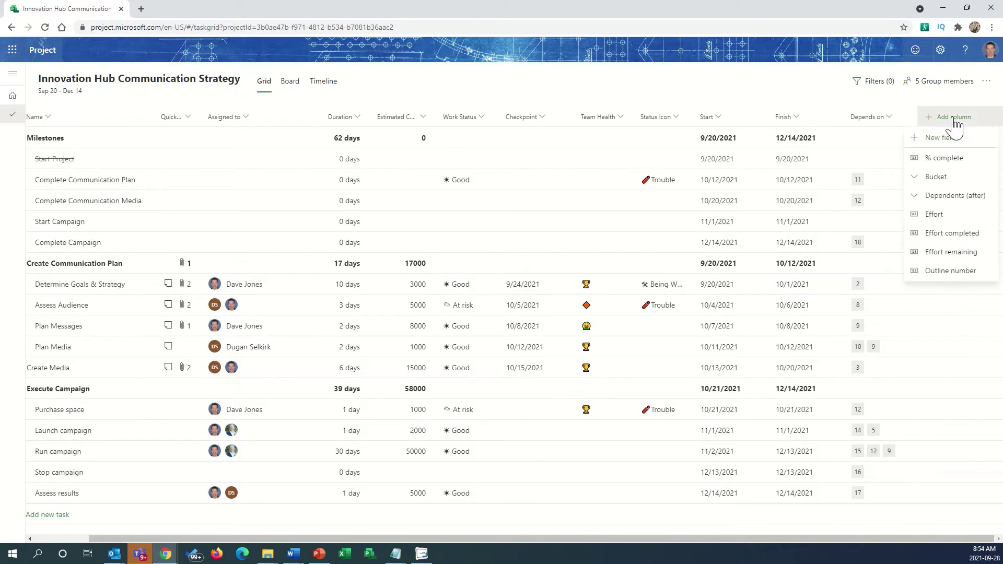
click(940, 138)
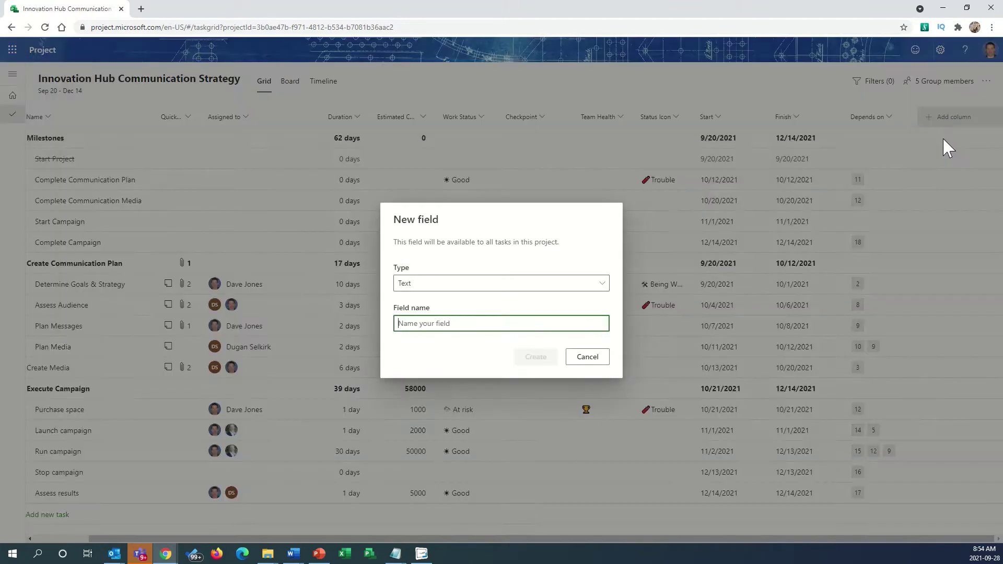
click(601, 284)
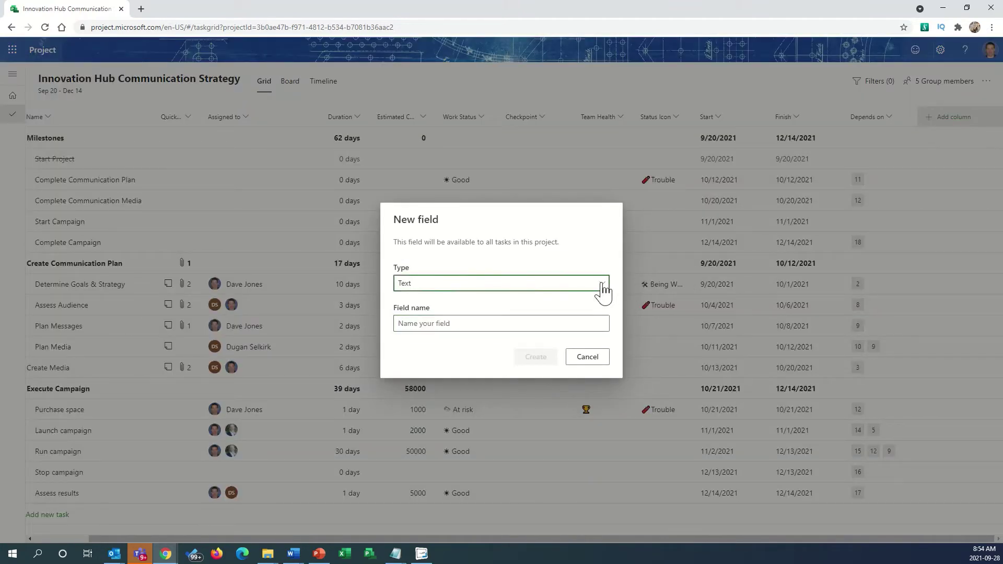
click(492, 381)
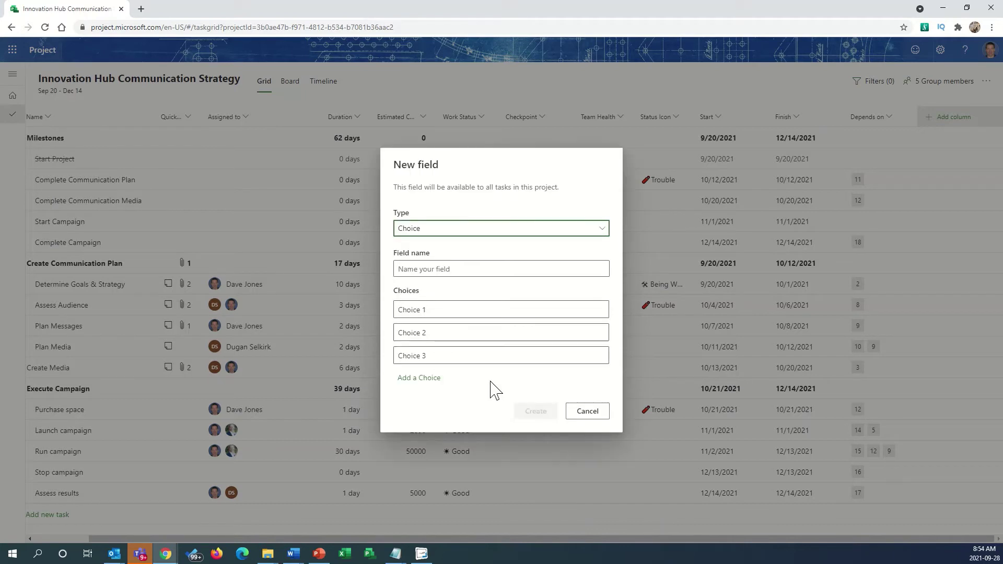
click(432, 269)
text(Late)
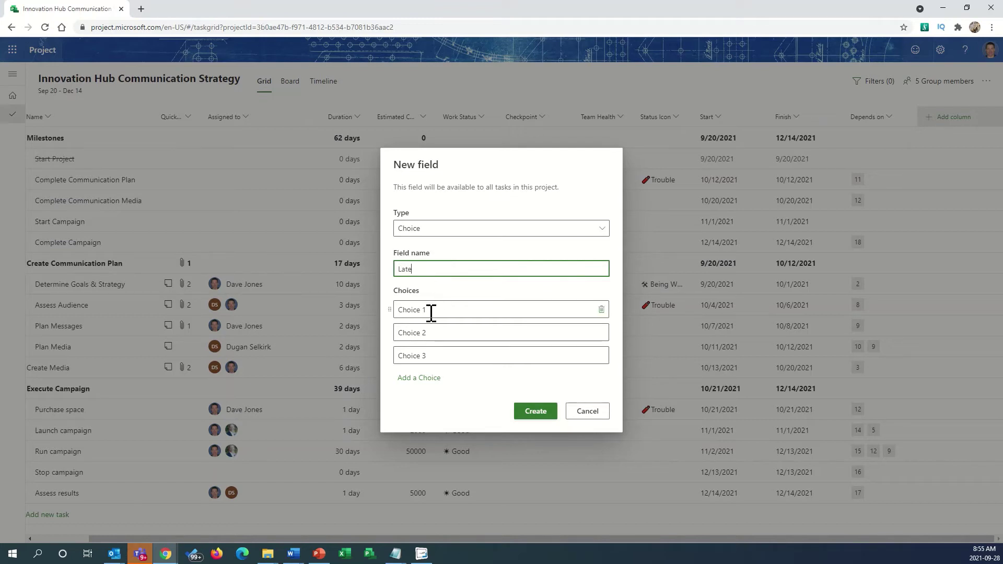
click(431, 312)
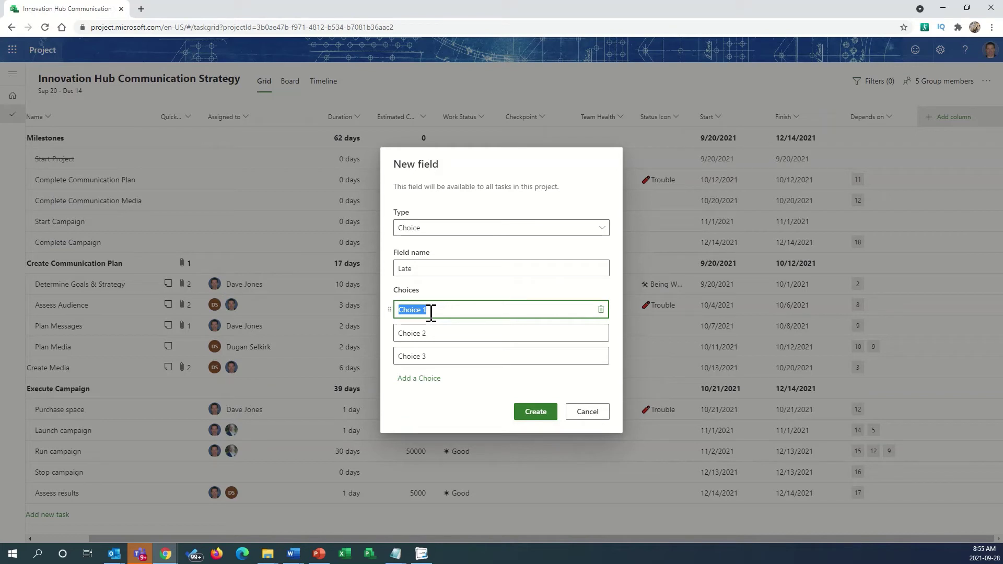
Name the first choice '5 Days' with the drop of blood emoji
key(super+period)
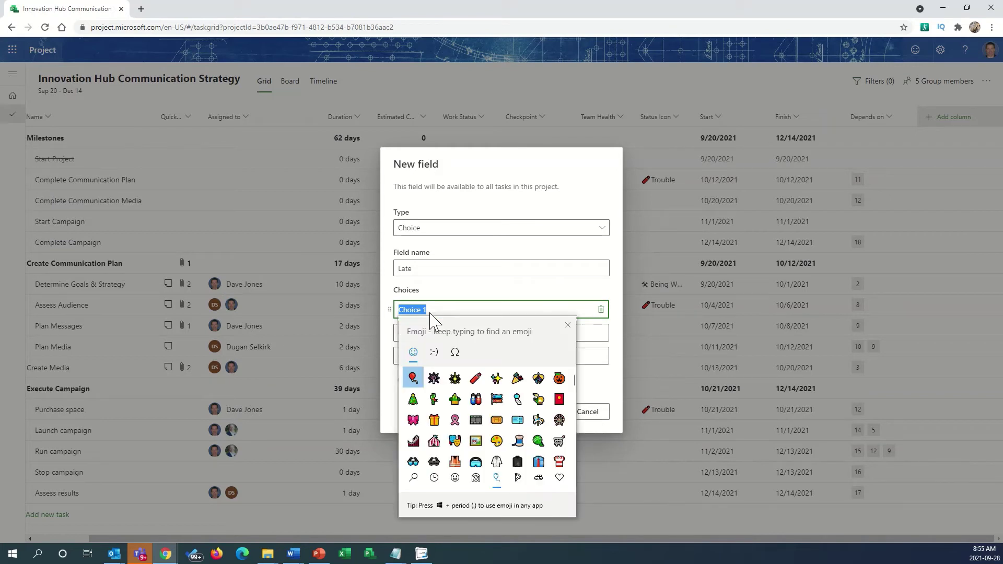
scroll(491, 405, down, 5)
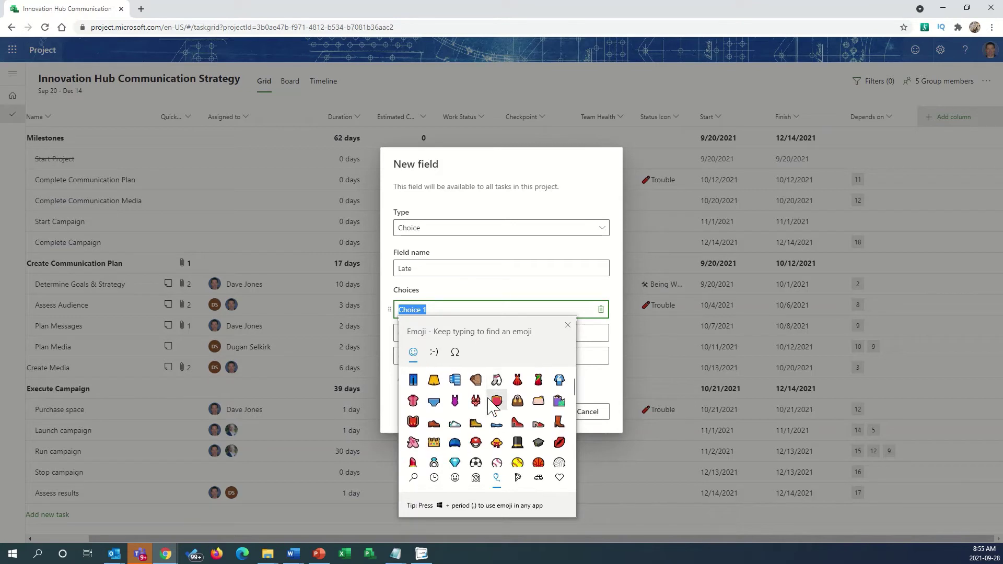
scroll(491, 407, down, 4)
scroll(491, 406, down, 5)
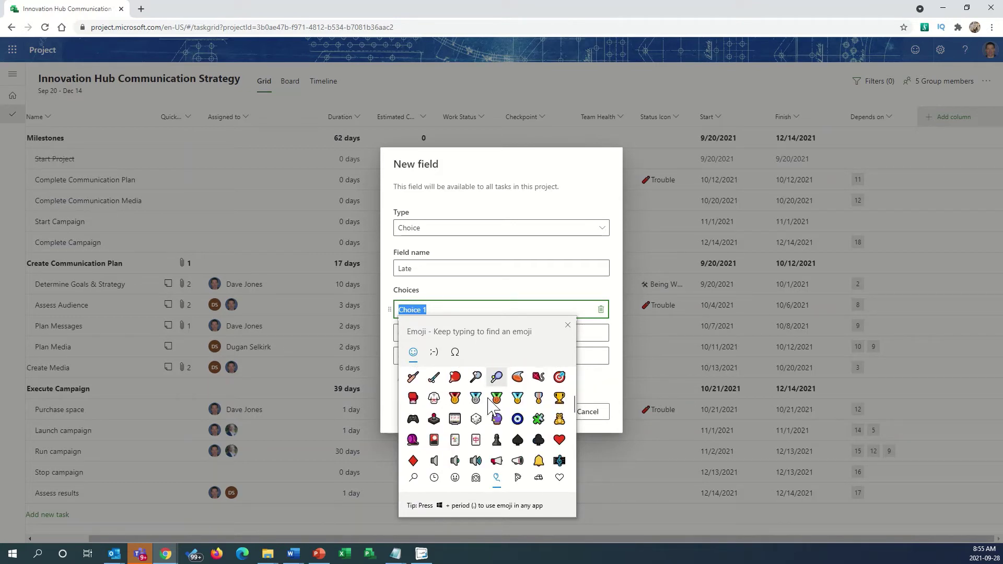
scroll(491, 405, down, 3)
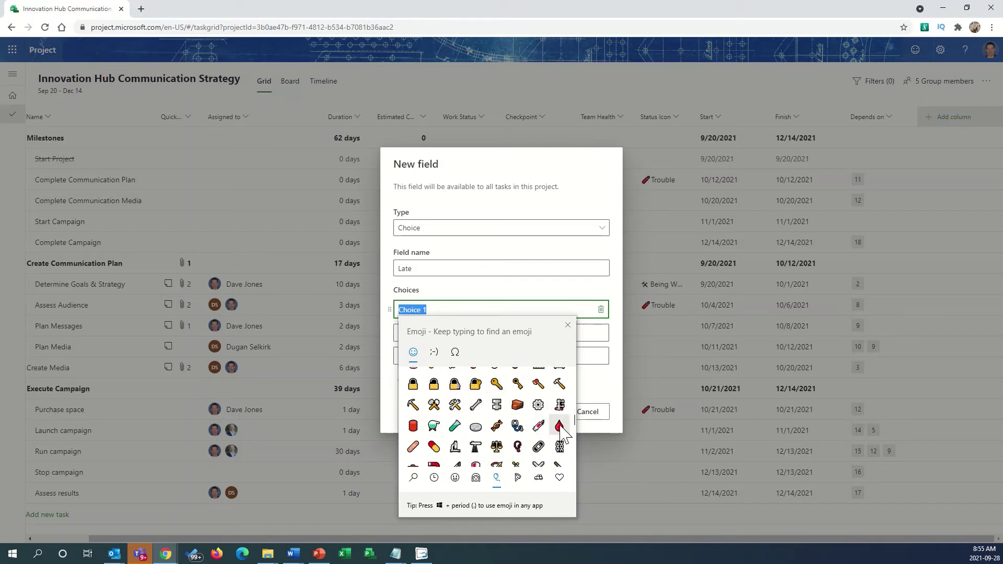
click(560, 426)
click(494, 309)
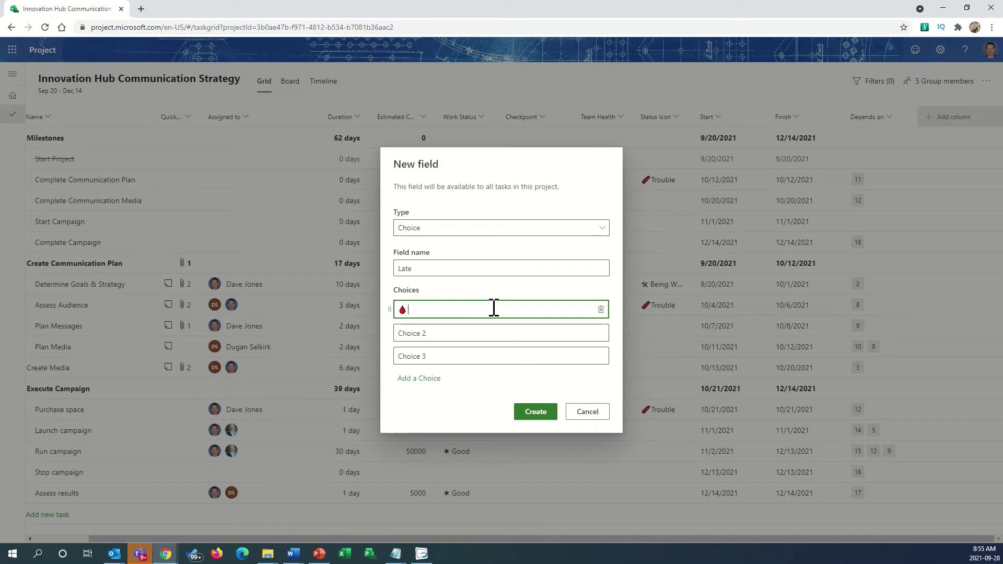
text(5 Days)
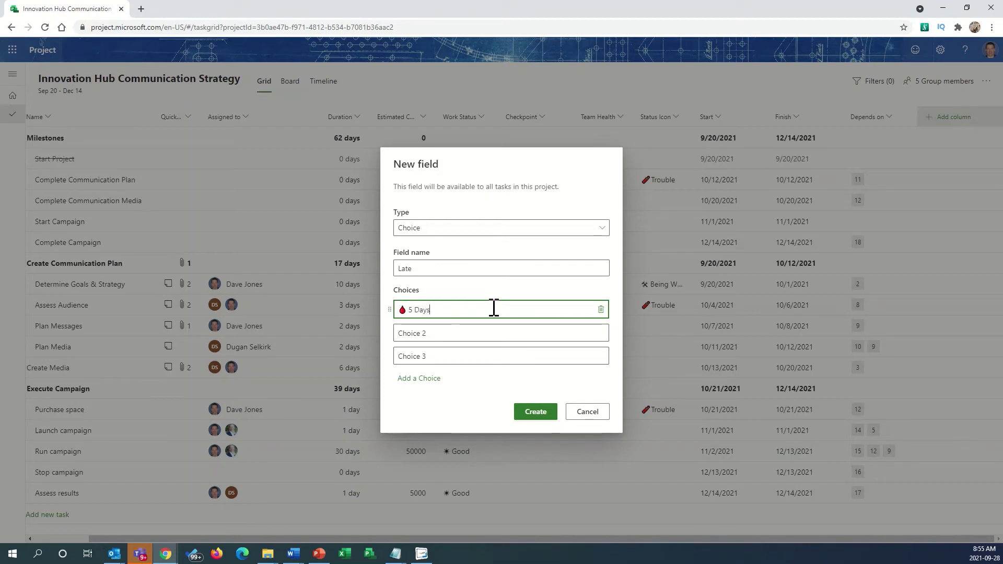
Name the second choice '3 Days' with the bell emoji
click(474, 335)
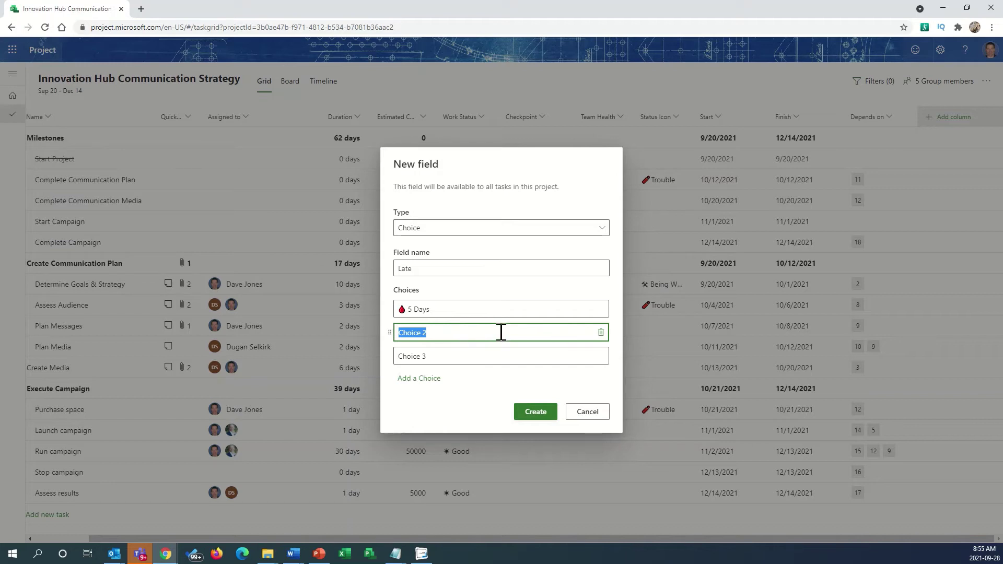
key(super+period)
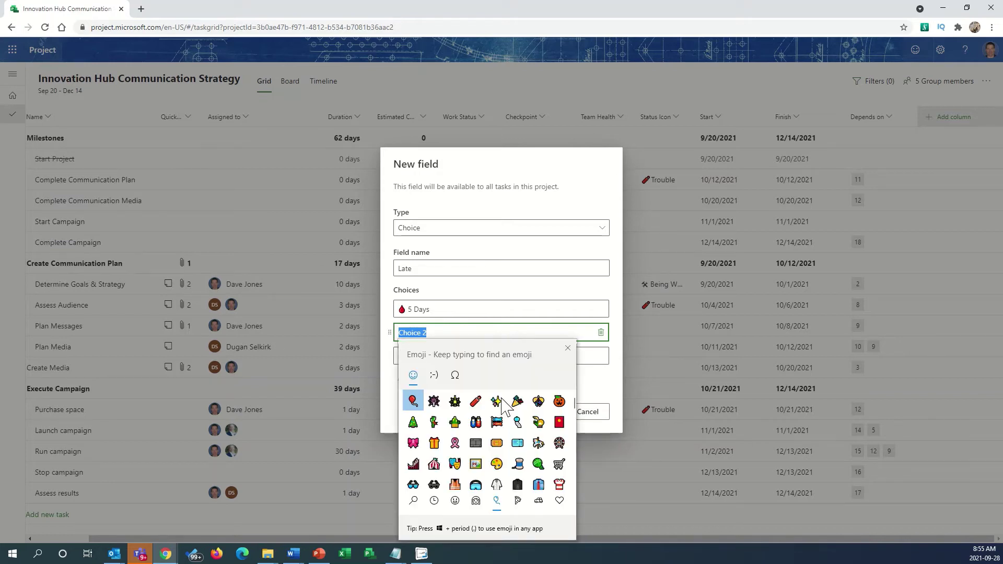
scroll(500, 464, down, 5)
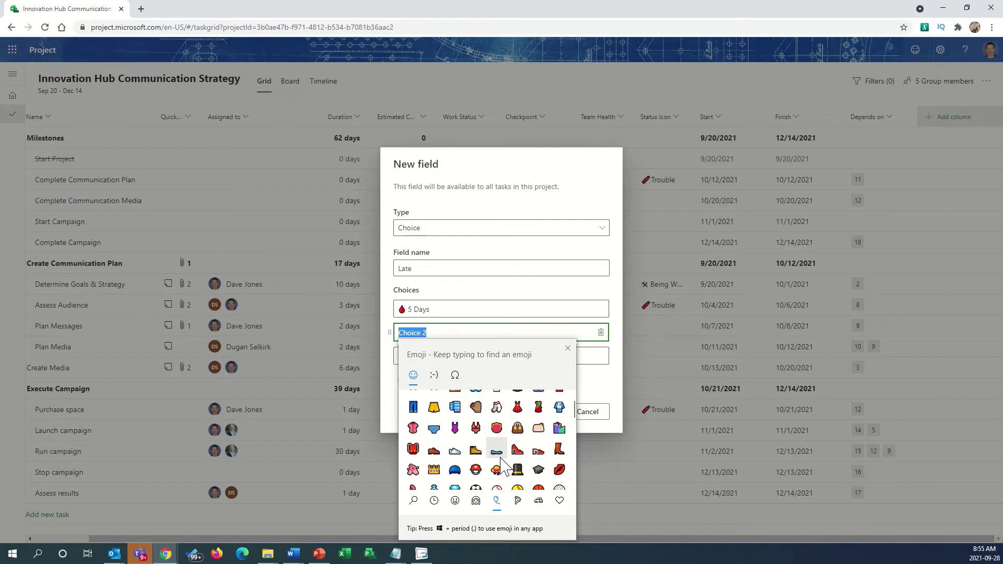
scroll(500, 464, down, 5)
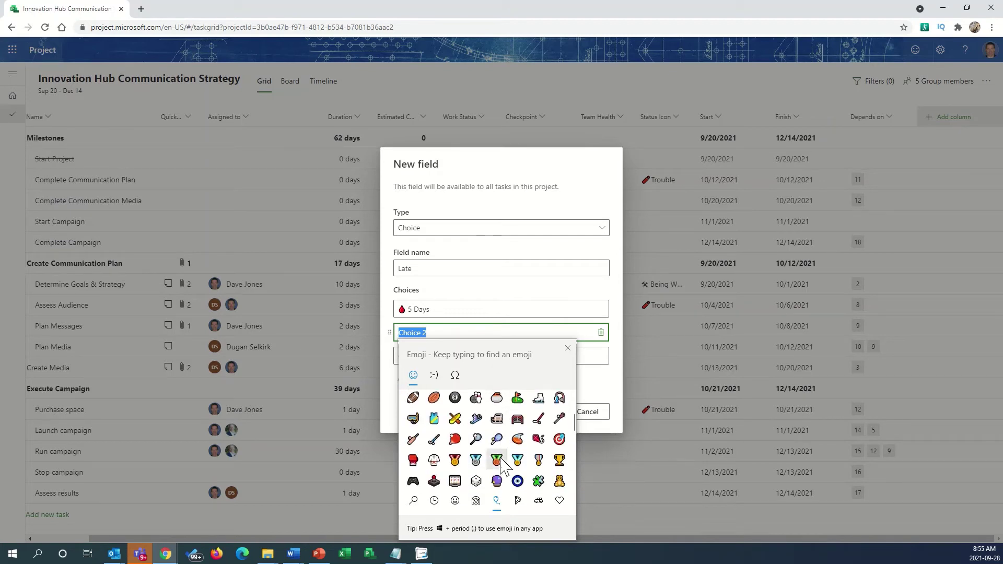
scroll(500, 464, down, 2)
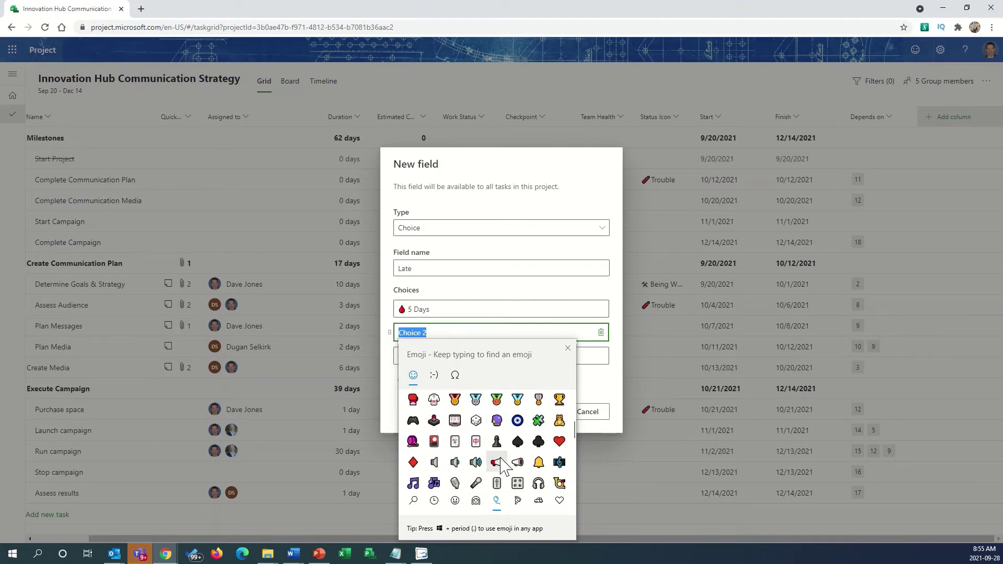
click(539, 462)
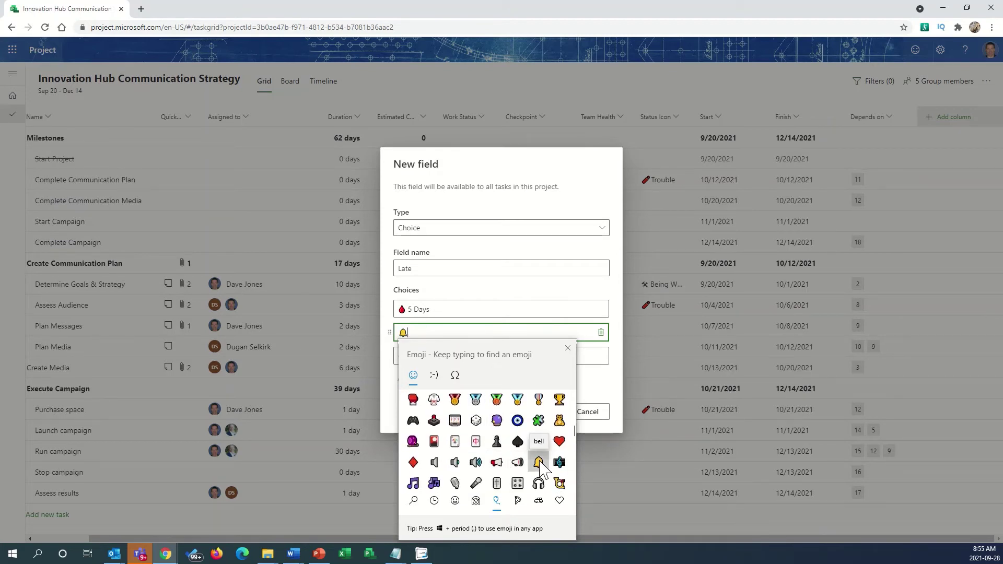
click(485, 334)
text(3 )
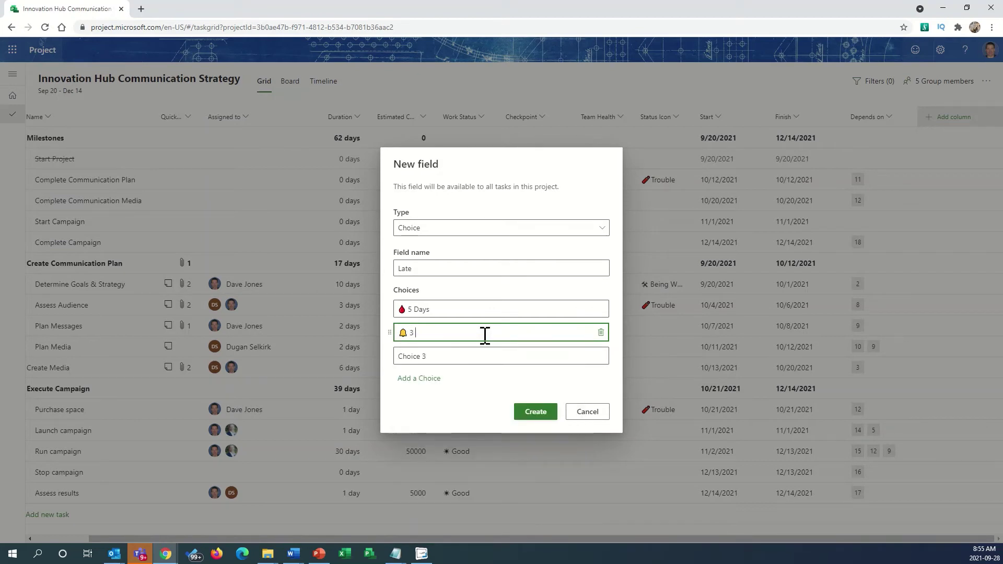
text(Days)
Name the third choice 'On Track' with the flag-in-hole emoji
click(496, 357)
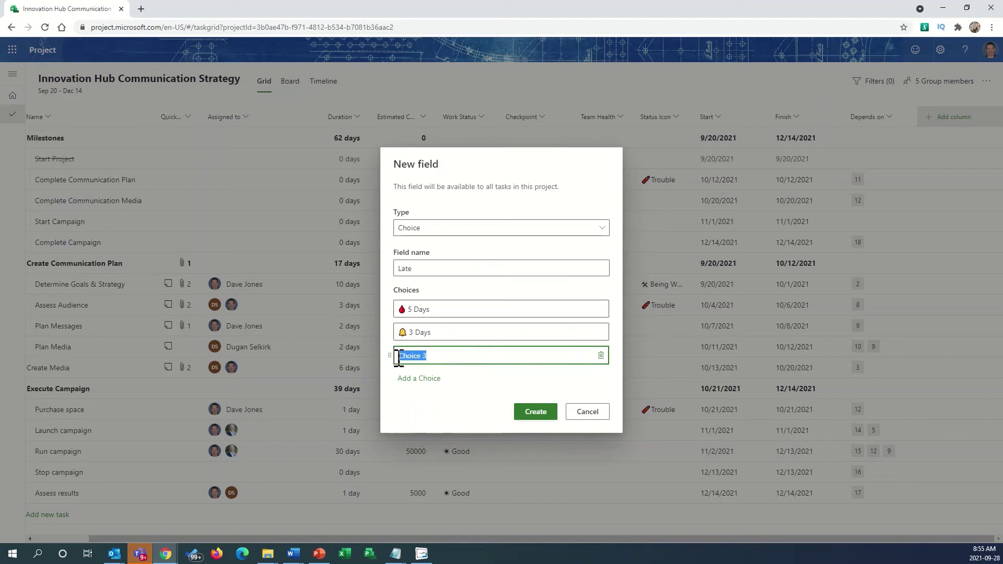
key(super+period)
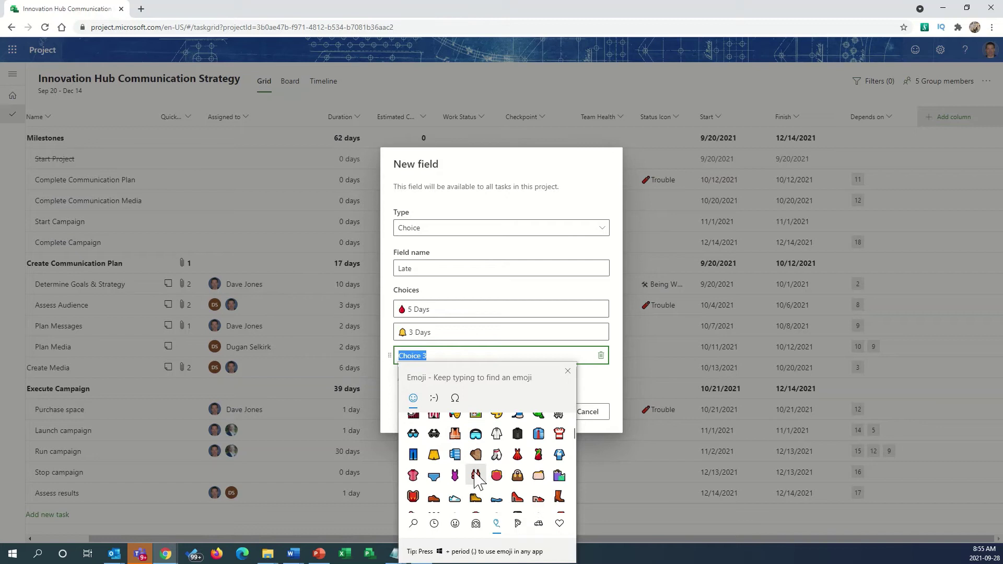
key(BackSpace)
click(456, 426)
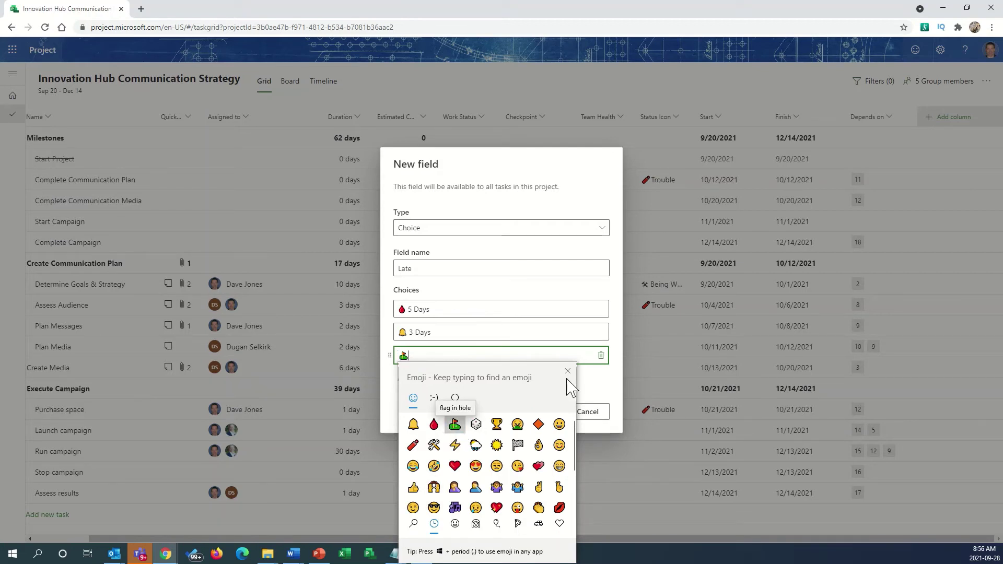
click(567, 371)
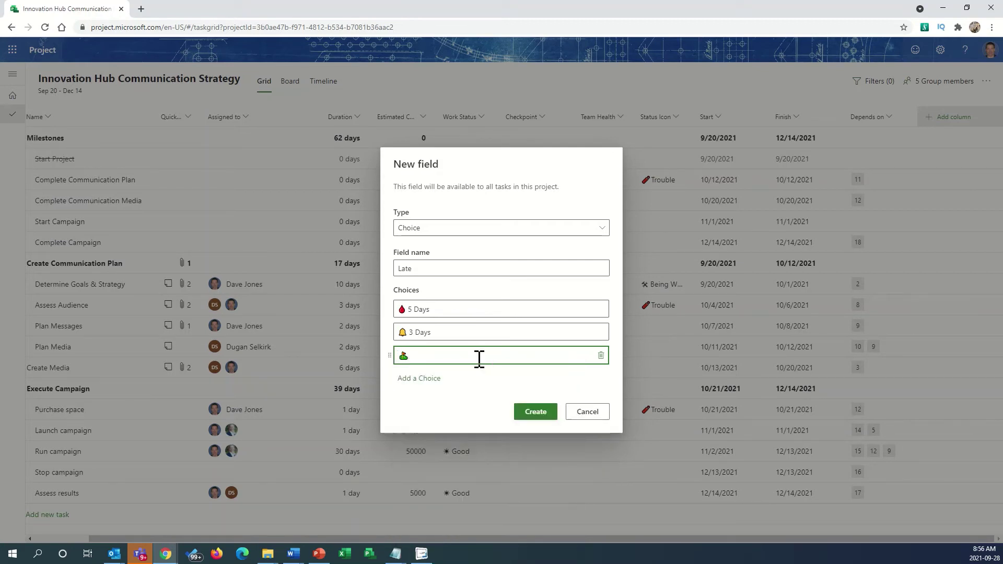
text(On Track)
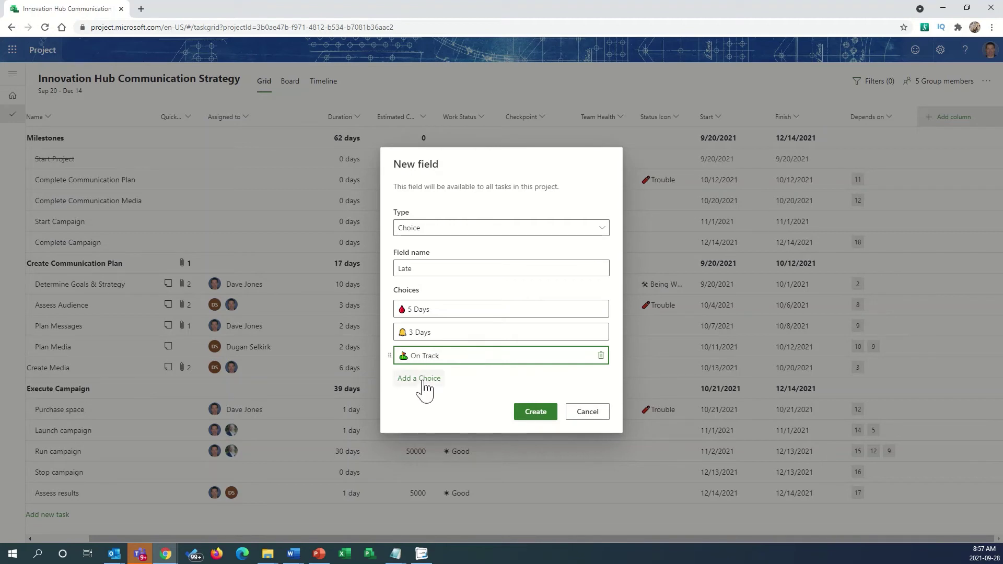
Create the Late field and set Plan Media's Late value to On Track
click(530, 412)
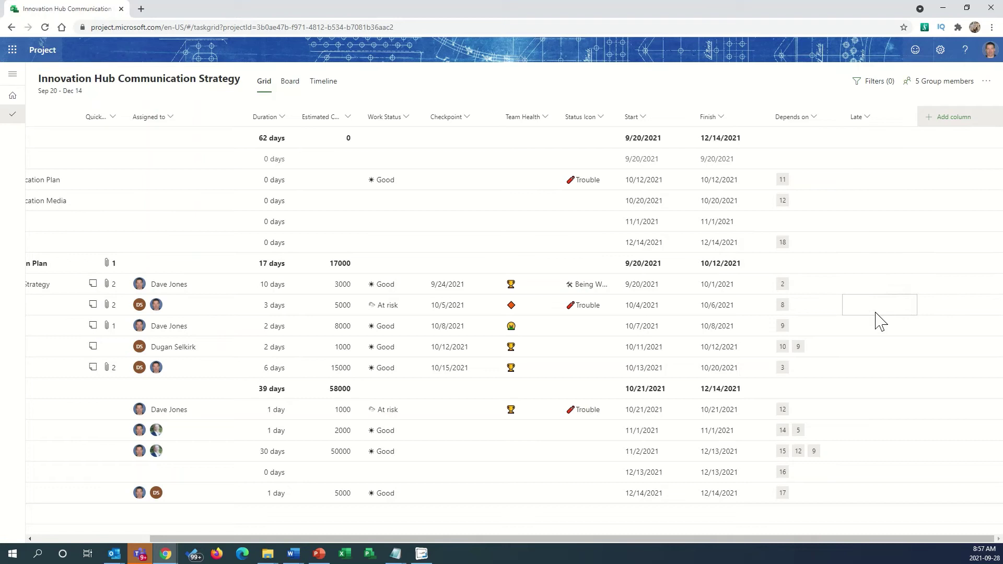
click(907, 351)
click(907, 349)
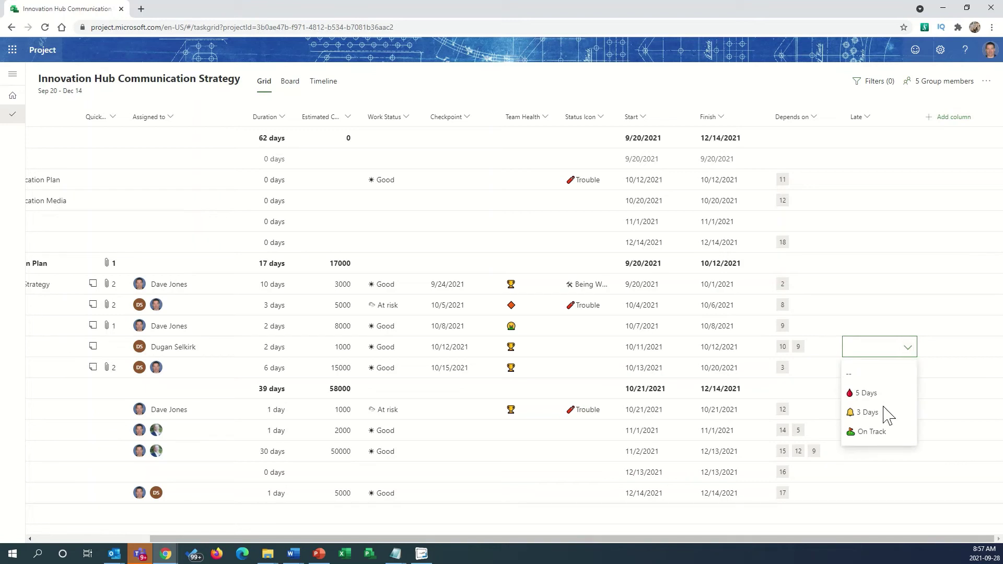
click(876, 438)
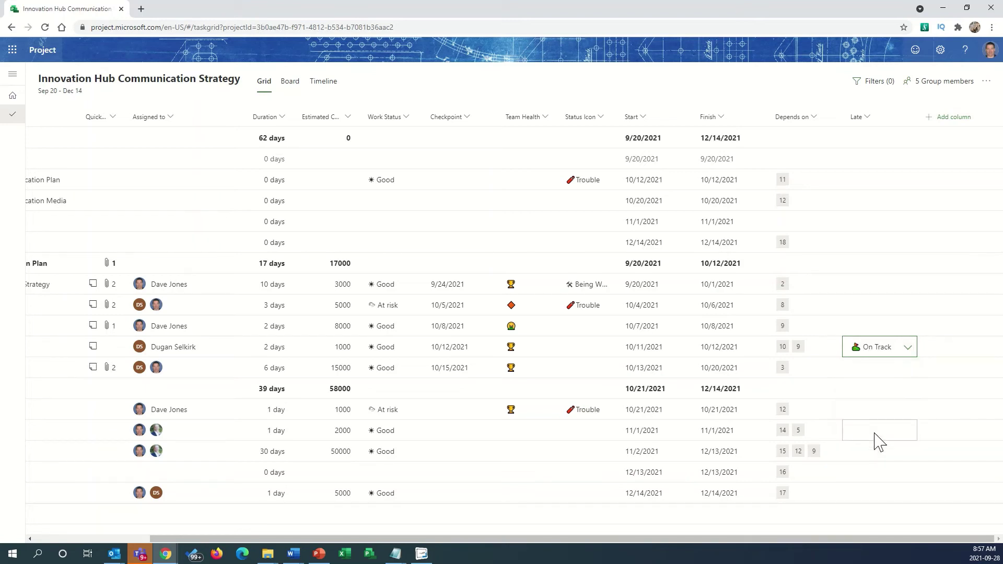
Change Purchase space's duration to 10 days
click(281, 416)
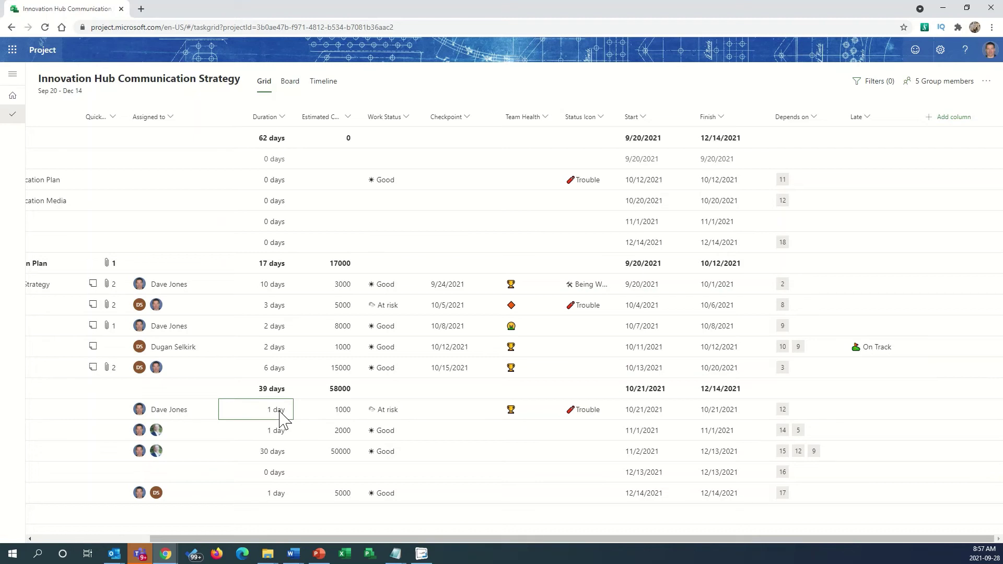
text(10)
key(Return)
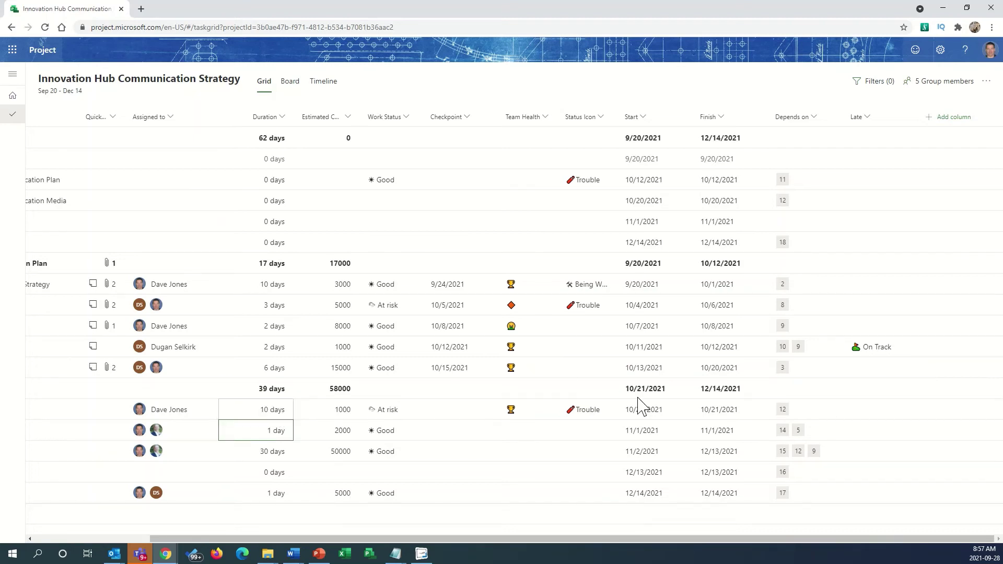
Set Late to 5 Days for Purchase space and Launch campaign
click(883, 417)
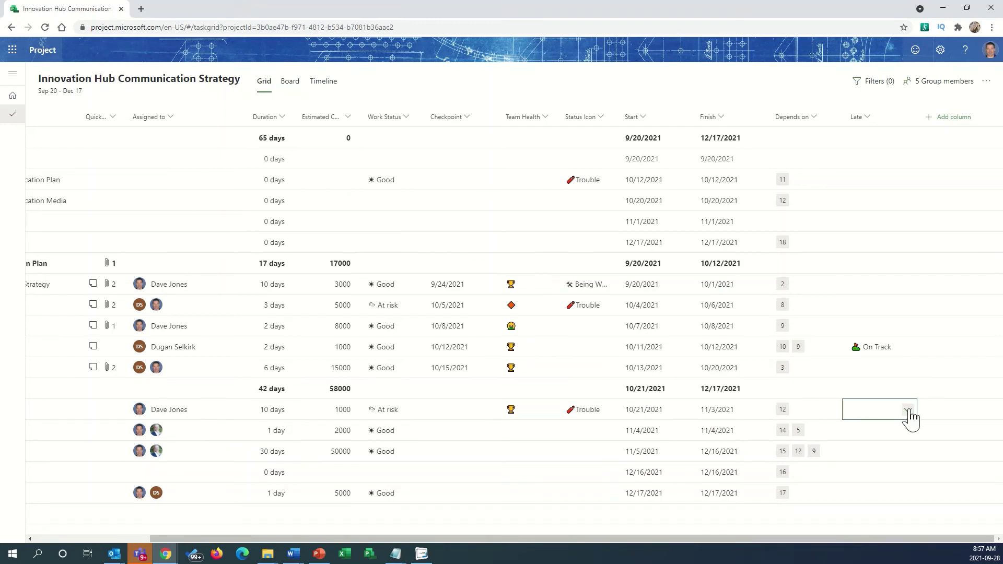
click(909, 412)
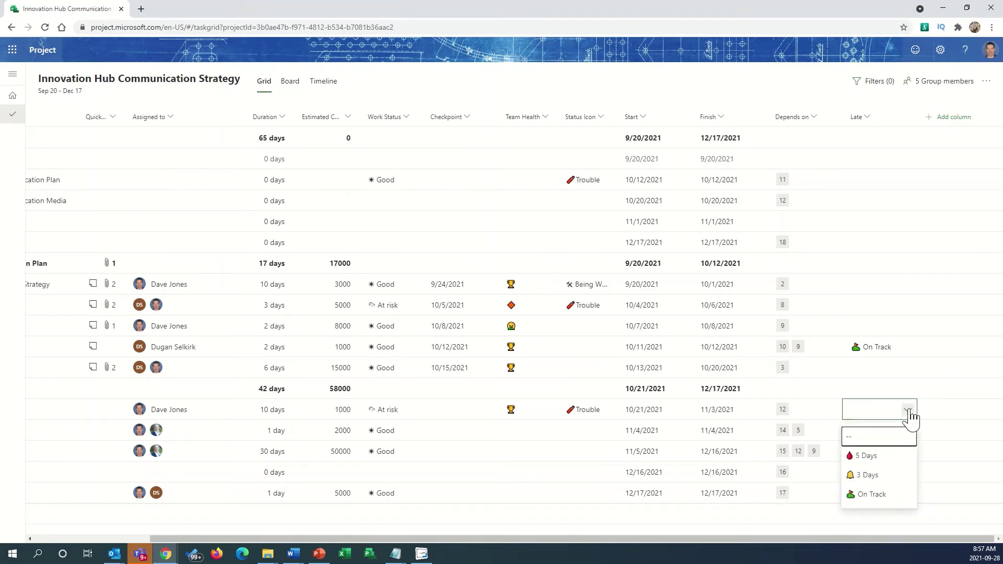
click(882, 456)
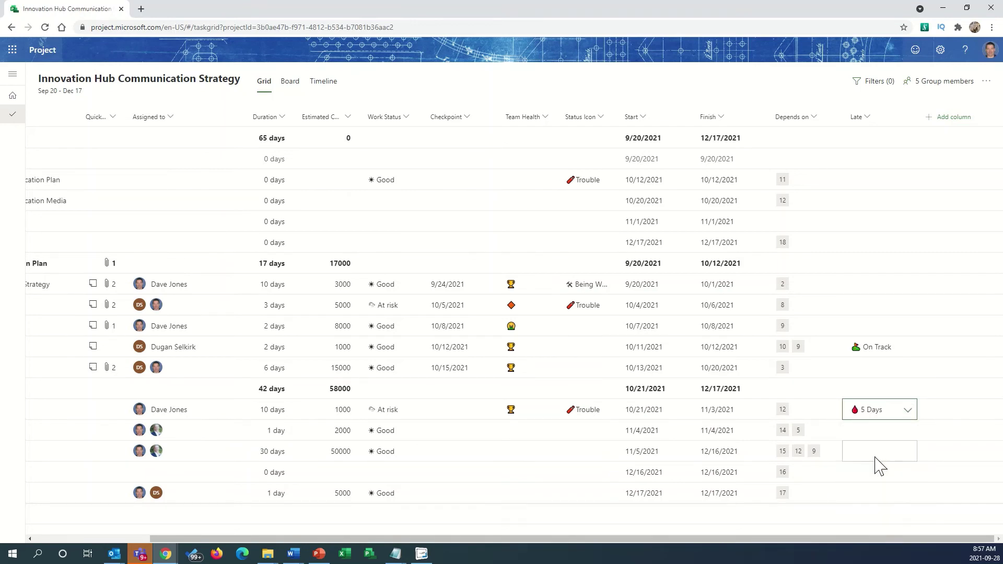
click(911, 436)
click(909, 434)
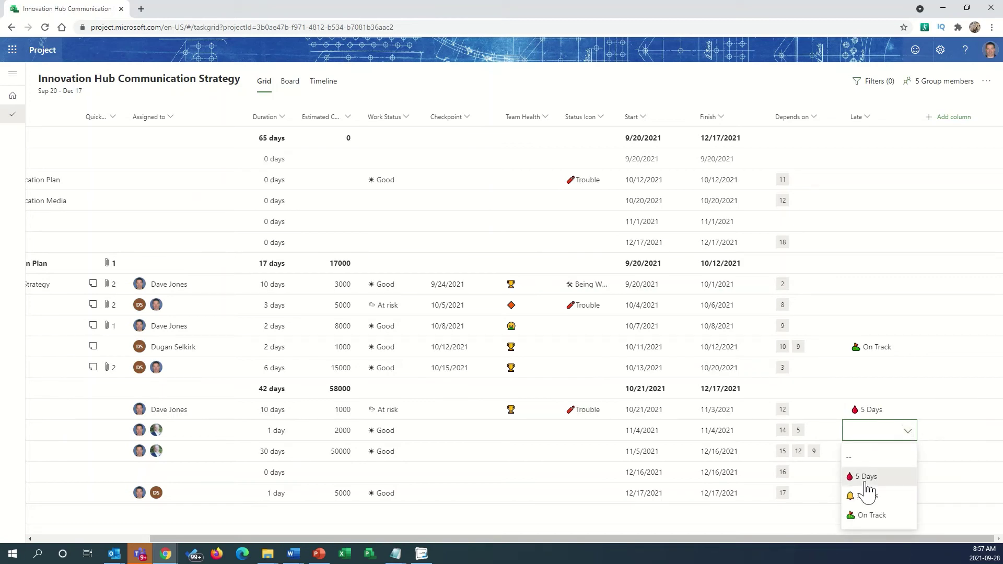
click(868, 478)
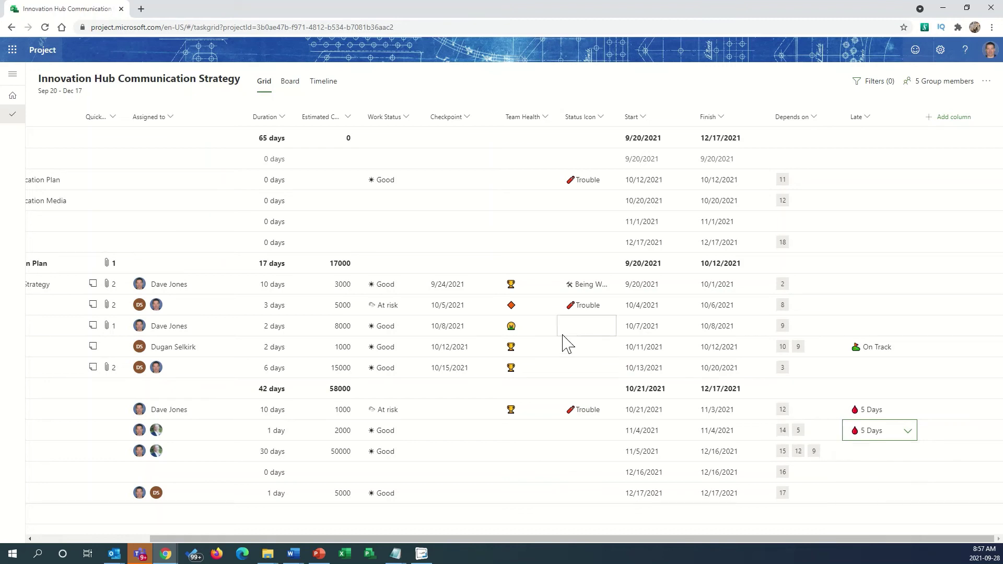
scroll(443, 376, left, 3)
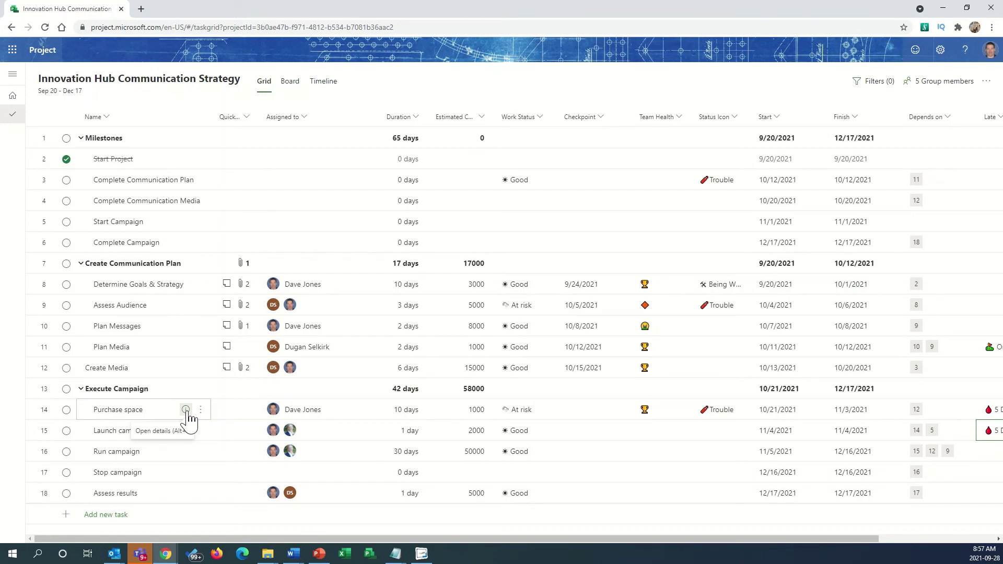
Open Purchase space's task details and scroll to its custom fields showing Late at 5 Days
click(185, 410)
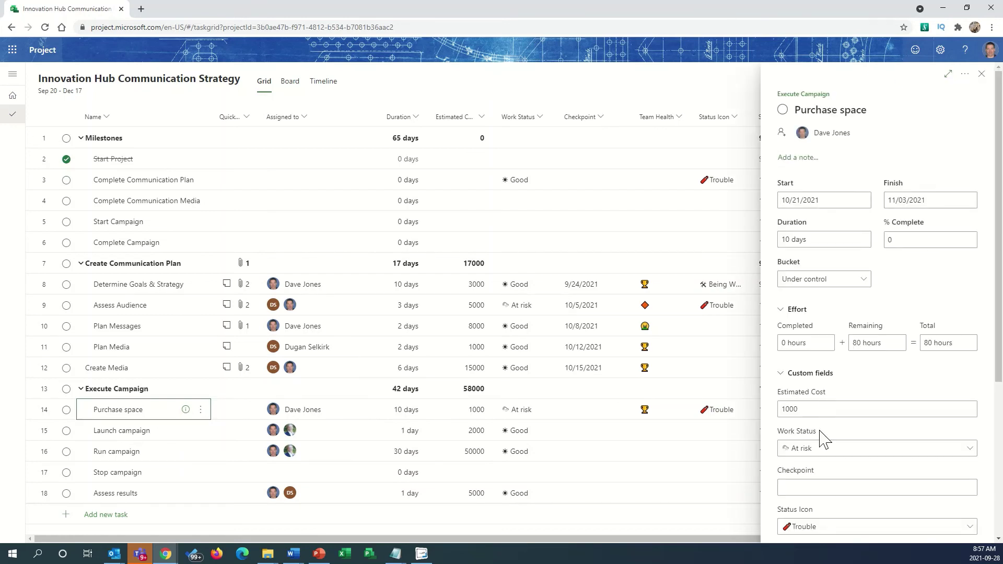
scroll(824, 440, down, 4)
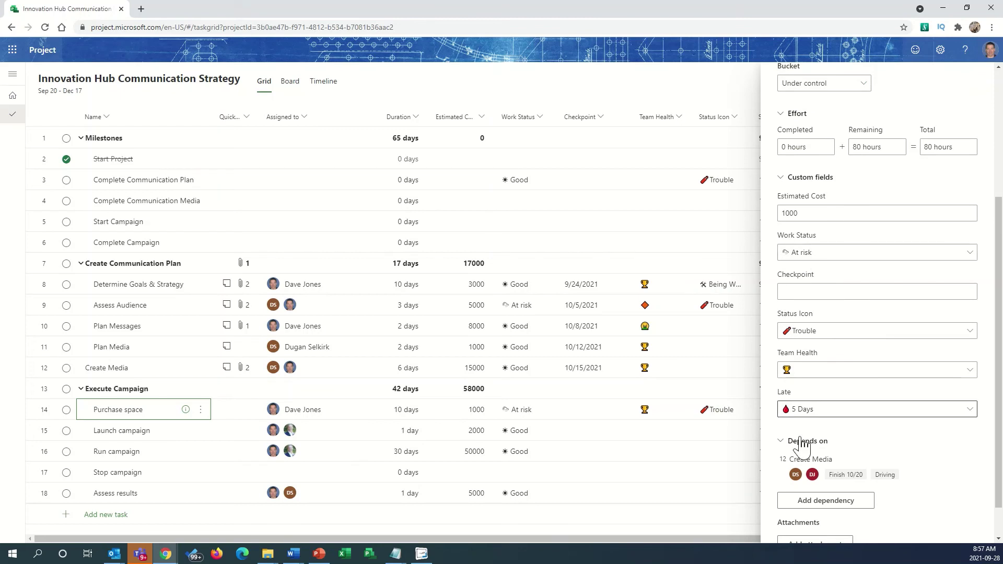